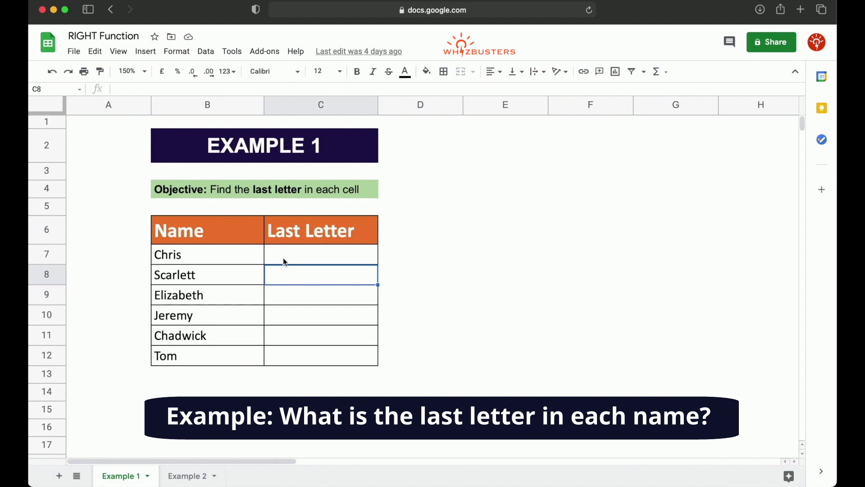
Step: Enter the formula =right(B7,1) in cell C7 to extract the last letter of the first name
{"action": "left_click", "coordinate": [299, 262]}
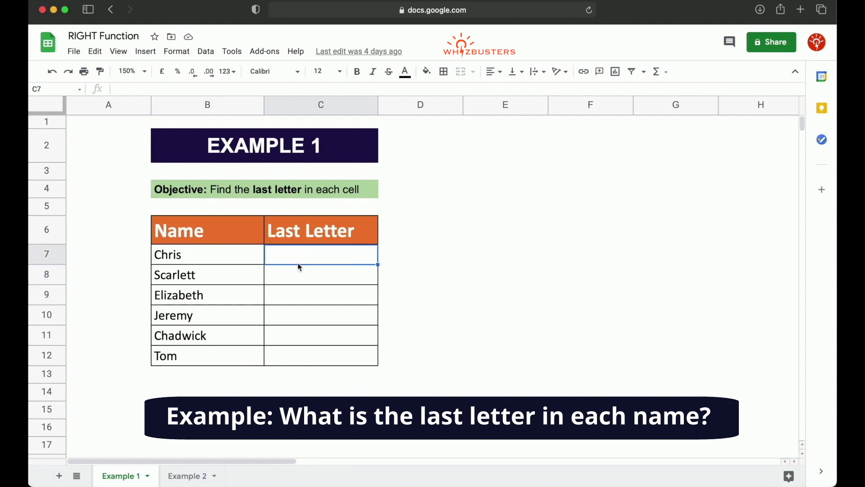
{"action": "type", "text": "=right("}
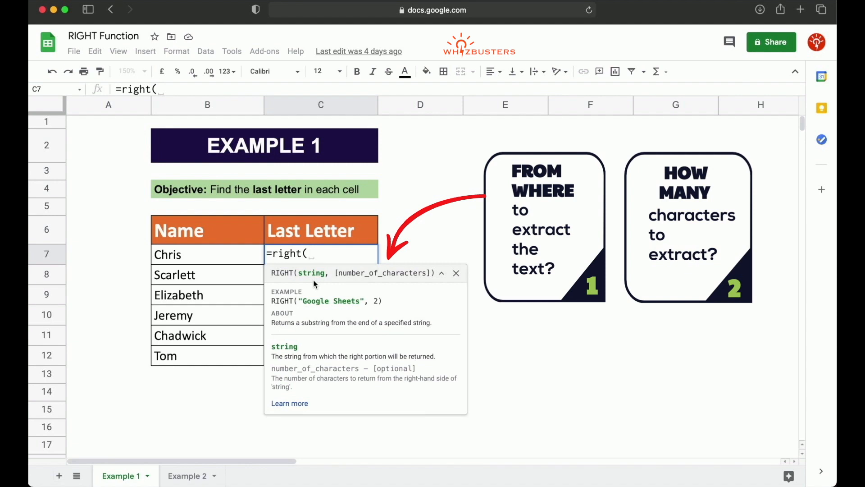
{"action": "left_click", "coordinate": [234, 260]}
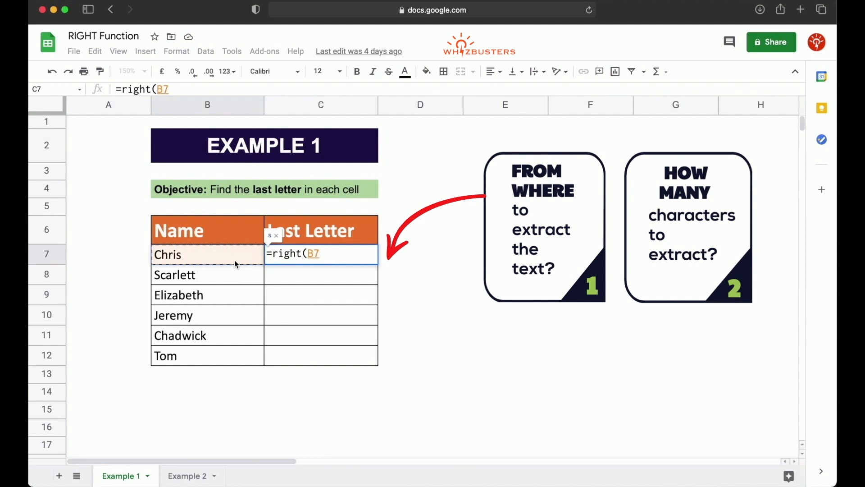
{"action": "type", "text": ","}
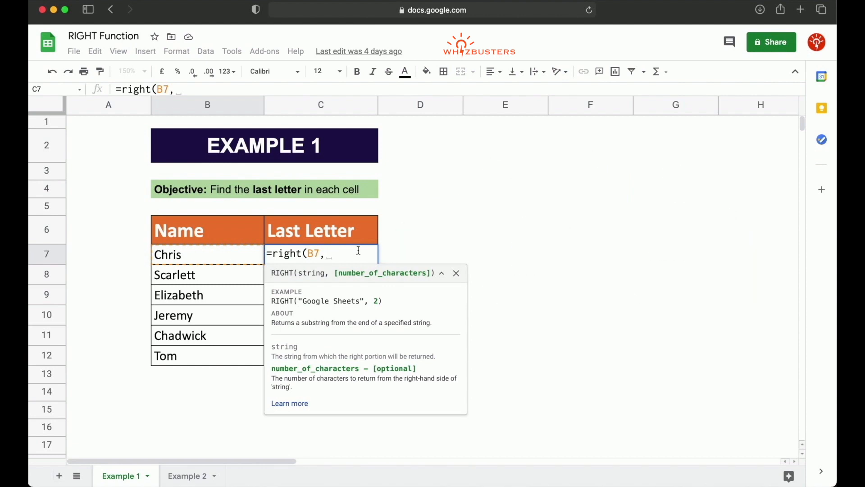
{"action": "type", "text": "1"}
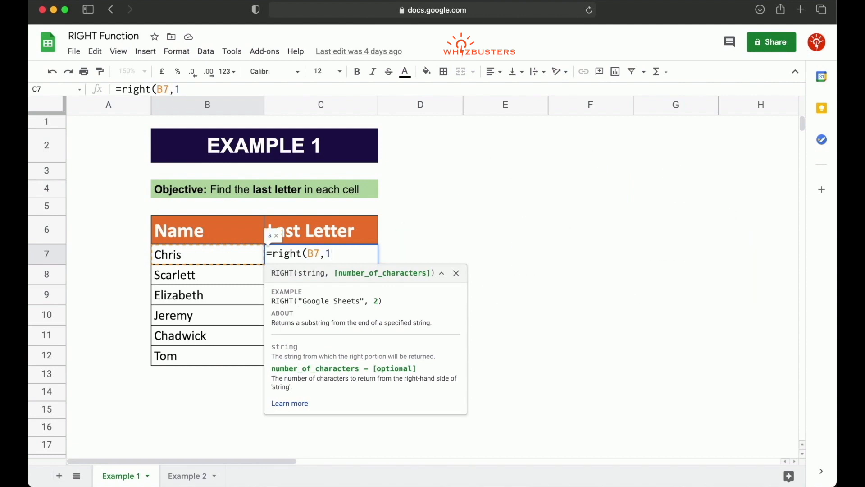
{"action": "type", "text": ")"}
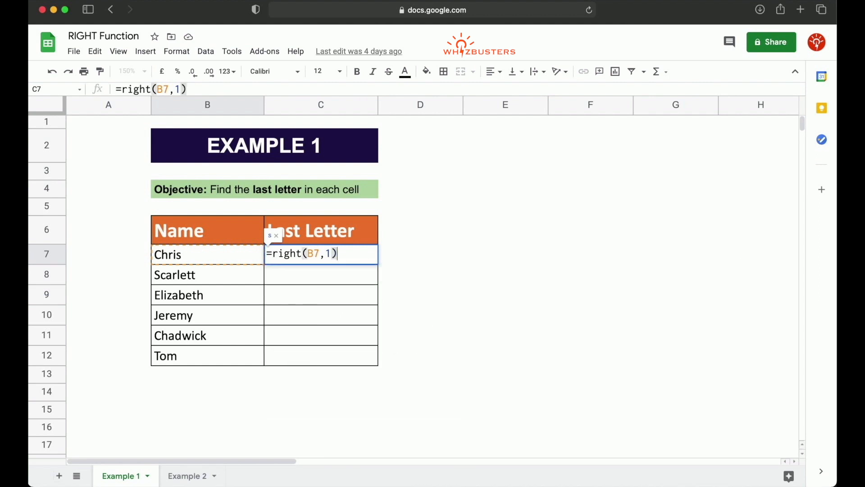
{"action": "key", "text": "Return"}
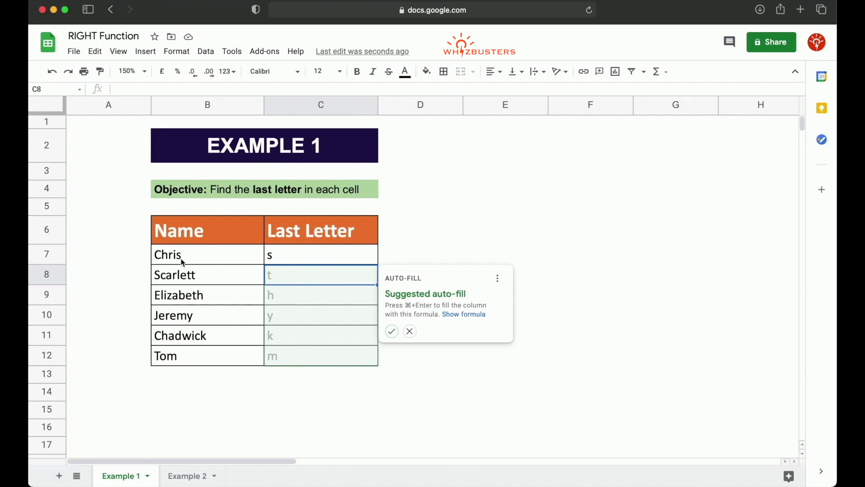
Step: Fill the C7 formula down through C12 in the Last Letter column and check the copied formulas against the names
{"action": "left_click", "coordinate": [392, 332]}
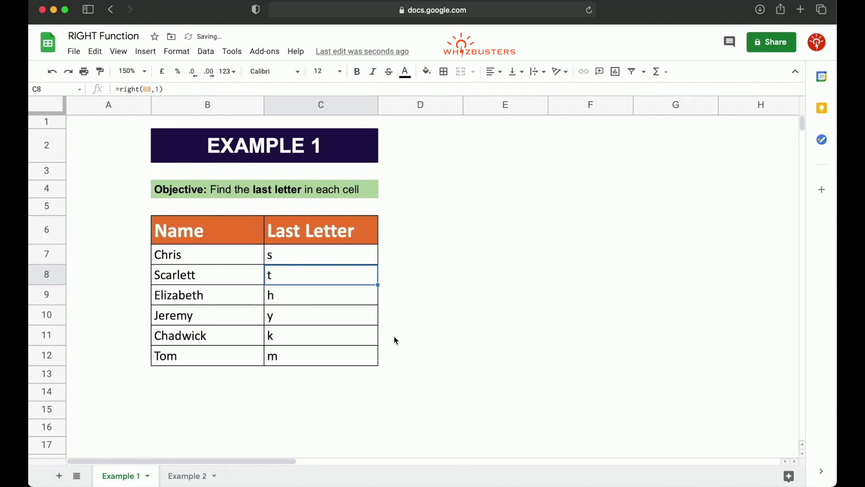
{"action": "left_click", "coordinate": [363, 262]}
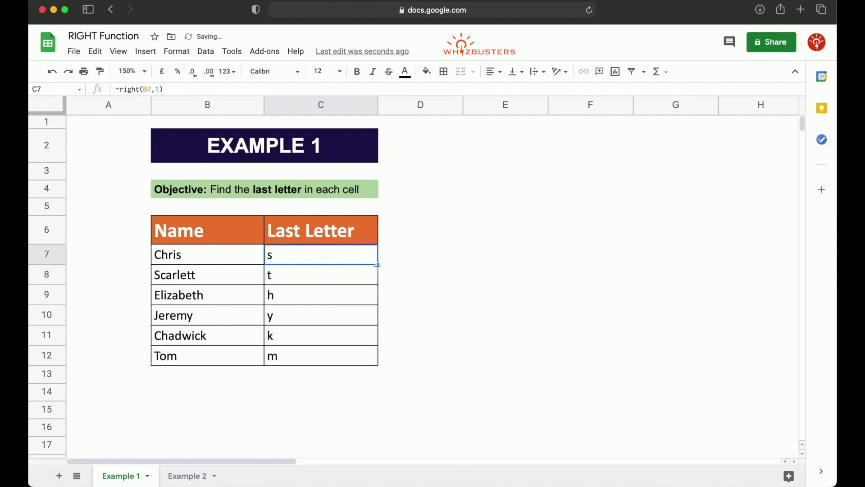
{"action": "left_click_drag", "start_coordinate": [378, 266], "coordinate": [377, 364]}
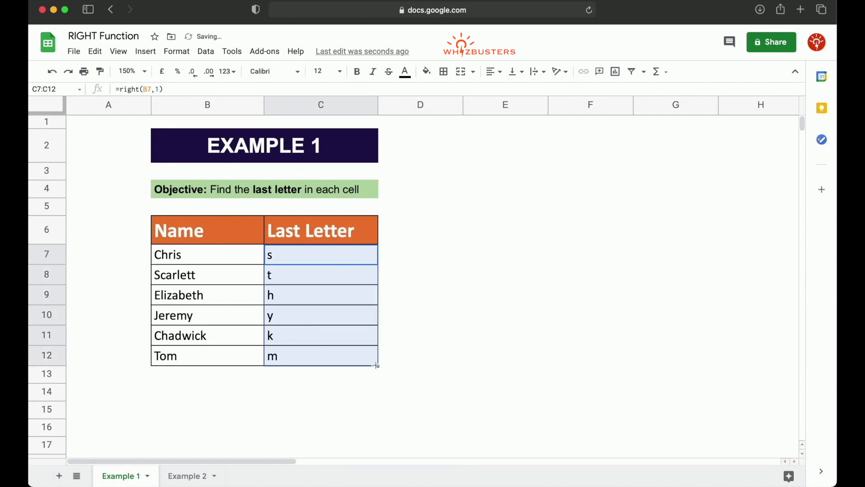
{"action": "left_click", "coordinate": [327, 259]}
{"action": "left_click", "coordinate": [325, 274]}
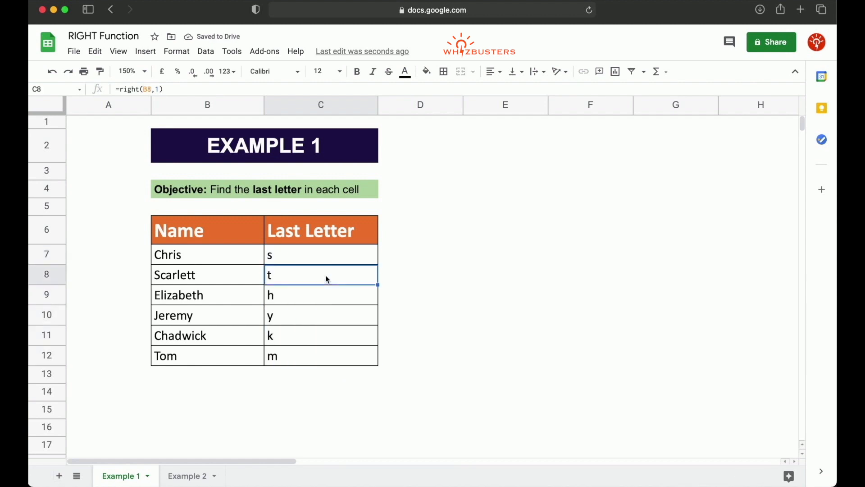
{"action": "left_click", "coordinate": [194, 363]}
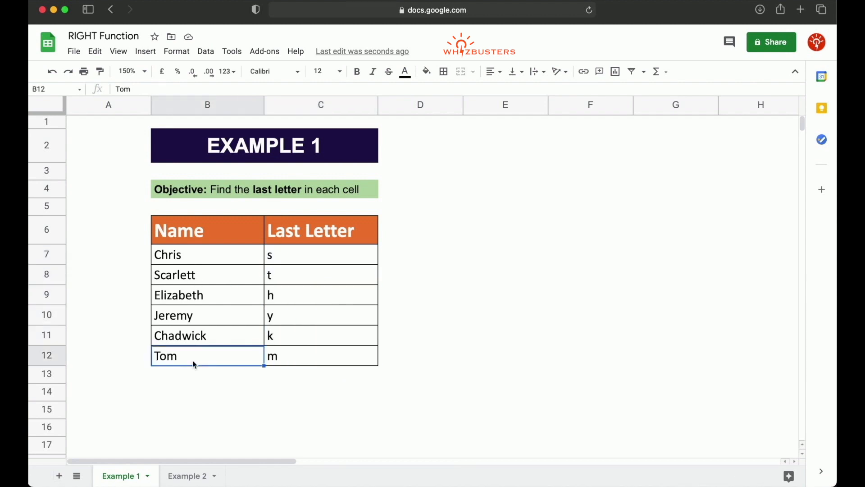
Step: On the Example 2 sheet, enter =right(B7,3) in C7 to extract the first postal code's last three characters
{"action": "left_click", "coordinate": [182, 477]}
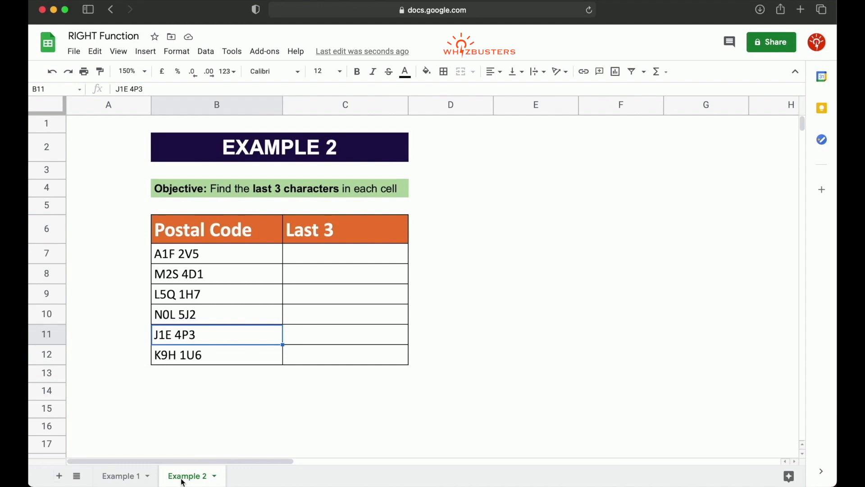
{"action": "left_click", "coordinate": [312, 254]}
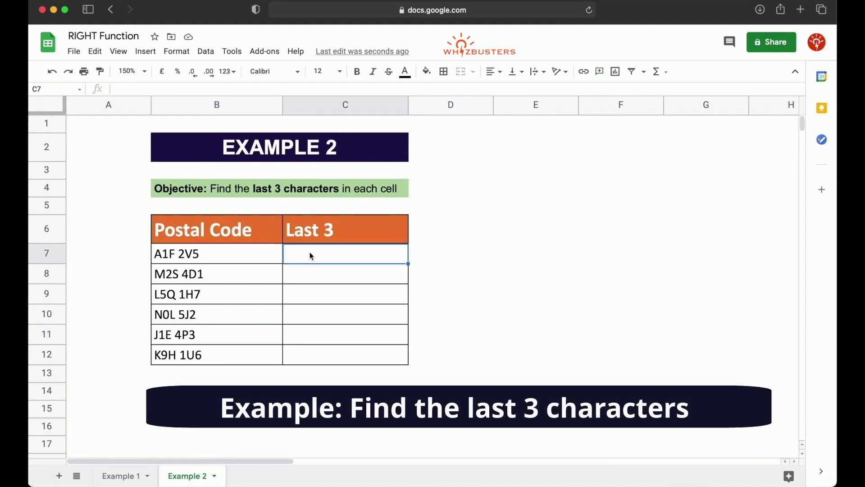
{"action": "type", "text": "=rigth"}
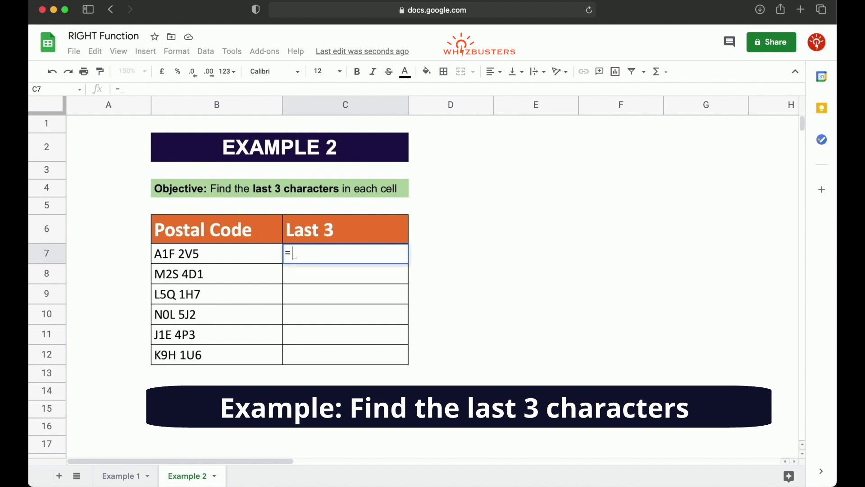
{"action": "key", "text": "BackSpace"}
{"action": "key", "text": "BackSpace"}
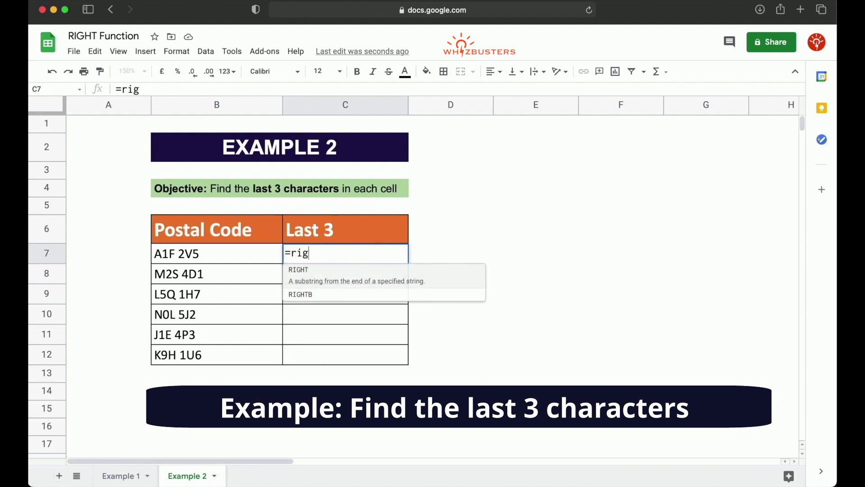
{"action": "type", "text": "ht("}
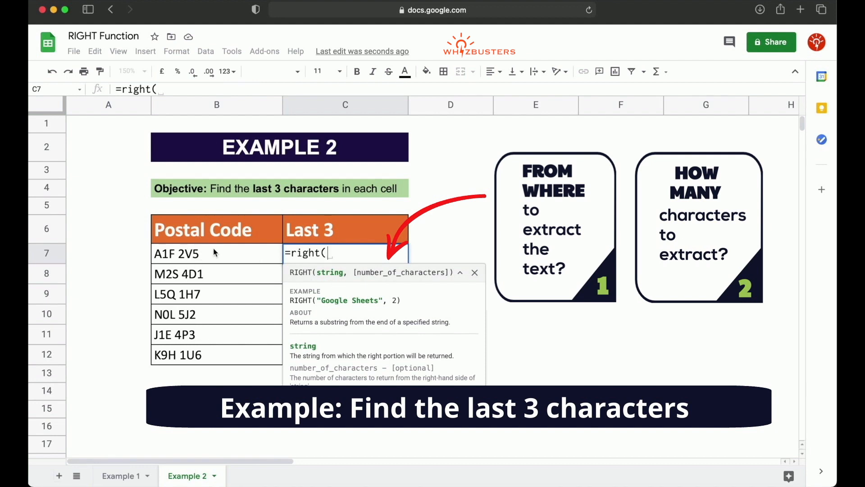
{"action": "left_click", "coordinate": [197, 257]}
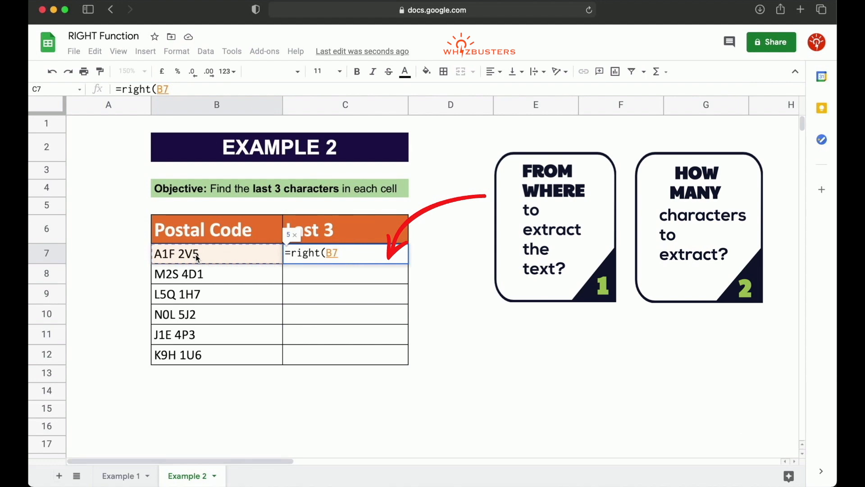
{"action": "type", "text": ","}
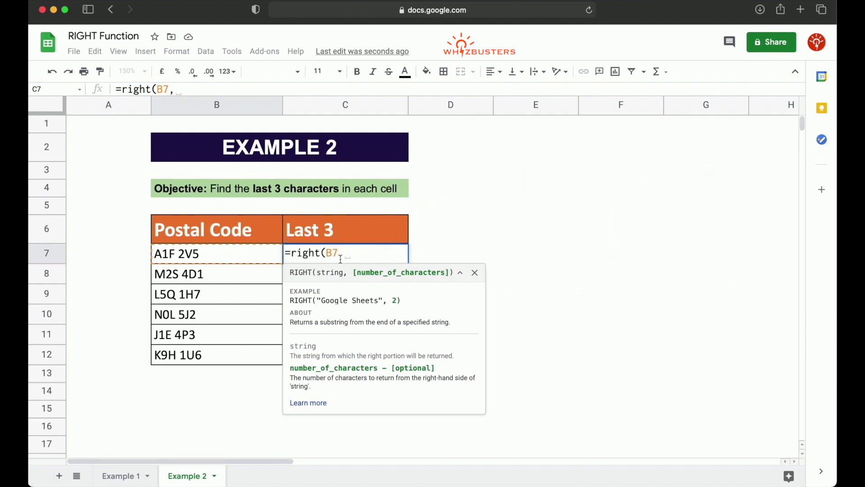
{"action": "type", "text": "3)"}
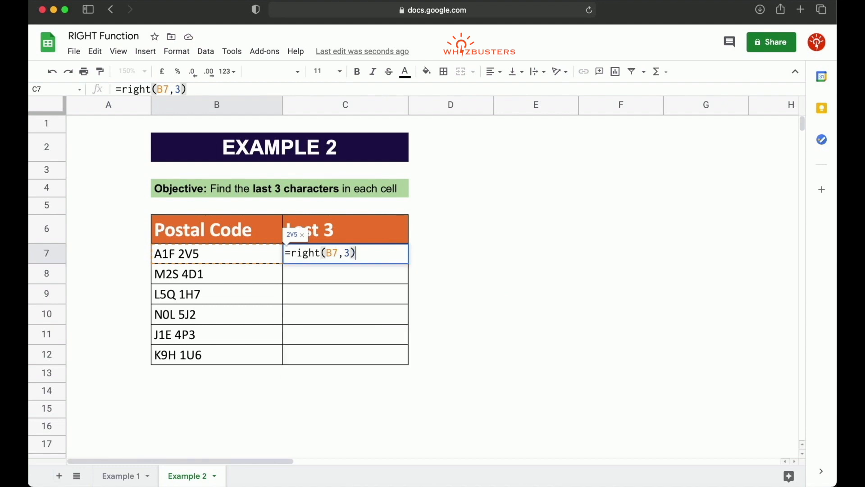
{"action": "key", "text": "Return"}
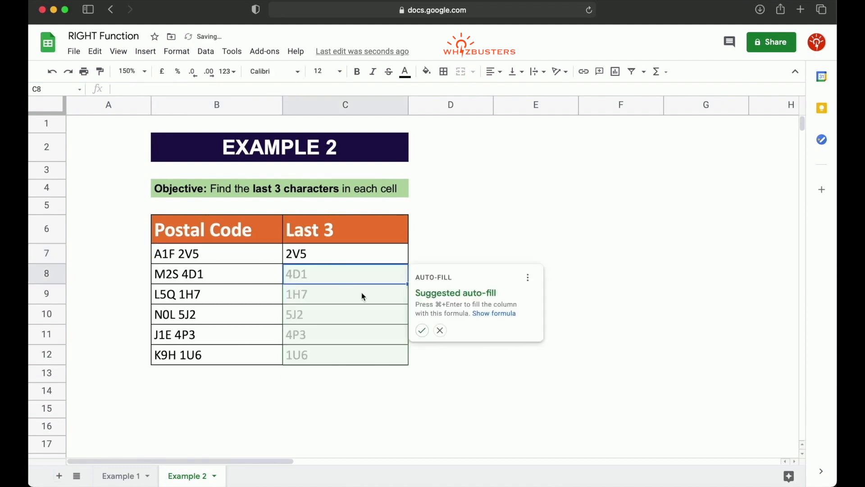
Step: Fill the Last 3 formula down through C12 and check the extracted characters against the postal codes
{"action": "key", "text": "super+Return"}
{"action": "left_click", "coordinate": [366, 266]}
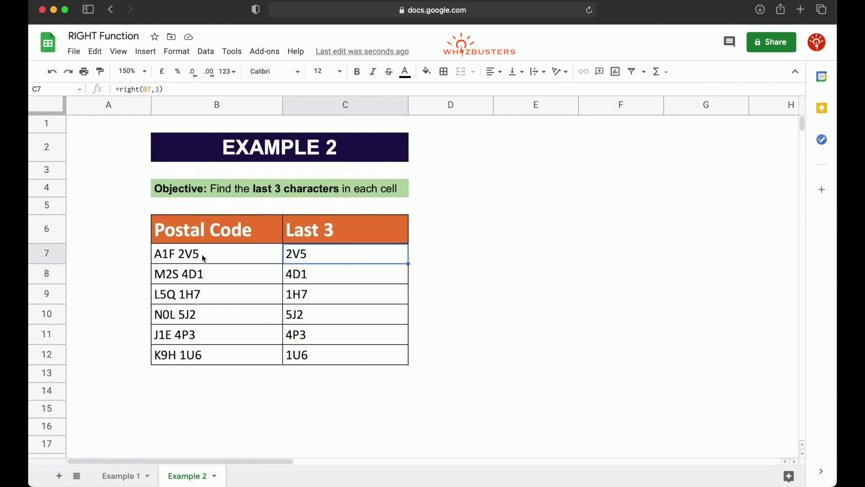
{"action": "left_click", "coordinate": [299, 318]}
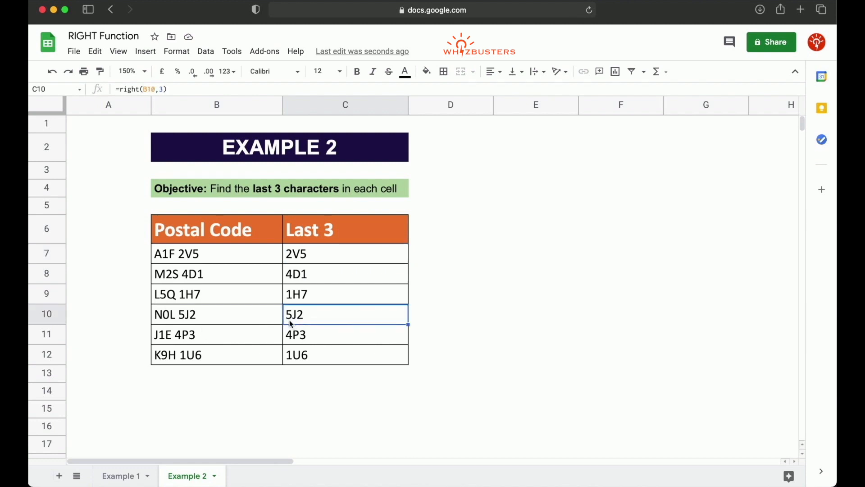
{"action": "left_click", "coordinate": [195, 320]}
{"action": "left_click", "coordinate": [320, 343]}
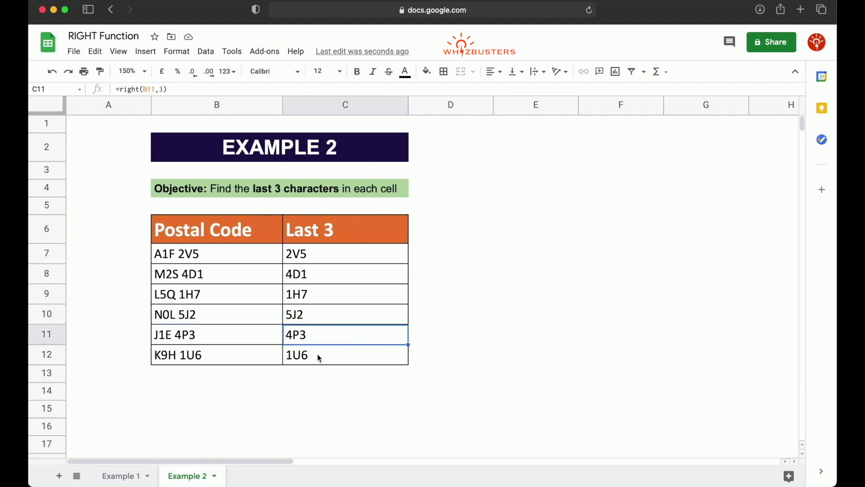
{"action": "left_click", "coordinate": [318, 356]}
{"action": "left_click", "coordinate": [195, 344]}
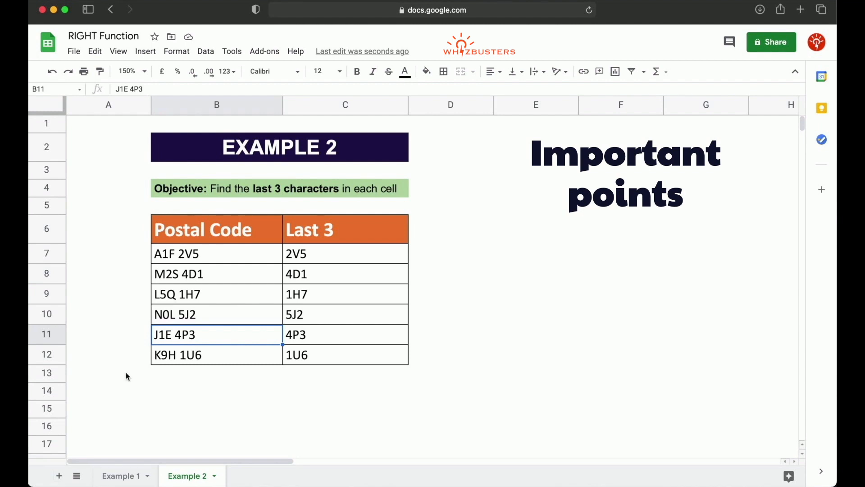
Step: Return to the Example 1 sheet and clear the formula from cell C7
{"action": "left_click", "coordinate": [128, 475]}
{"action": "mouse_move", "coordinate": [315, 254]}
{"action": "left_mouse_down"}
{"action": "mouse_move", "coordinate": [307, 301]}
{"action": "mouse_move", "coordinate": [311, 254]}
{"action": "left_mouse_up"}
{"action": "key", "text": "BackSpace"}
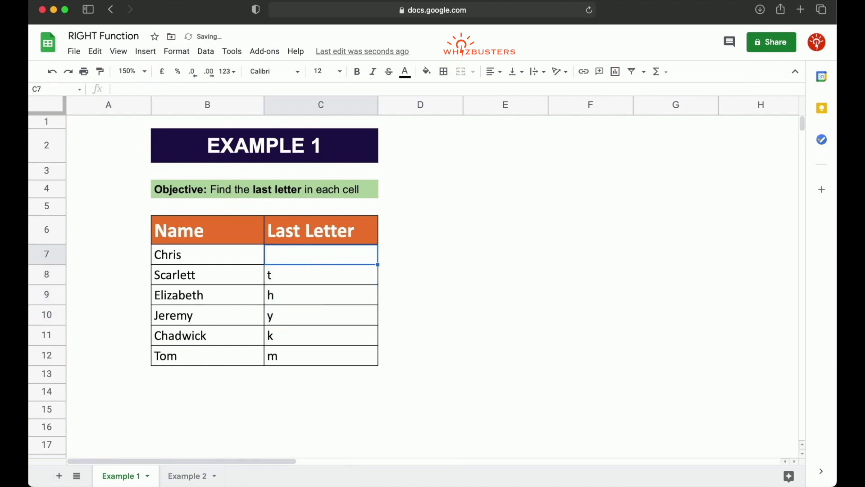
{"action": "left_click", "coordinate": [335, 291]}
Step: Enter =right(B7) in cell C7, leaving out the optional number of characters
{"action": "left_click", "coordinate": [339, 255]}
{"action": "type", "text": "="}
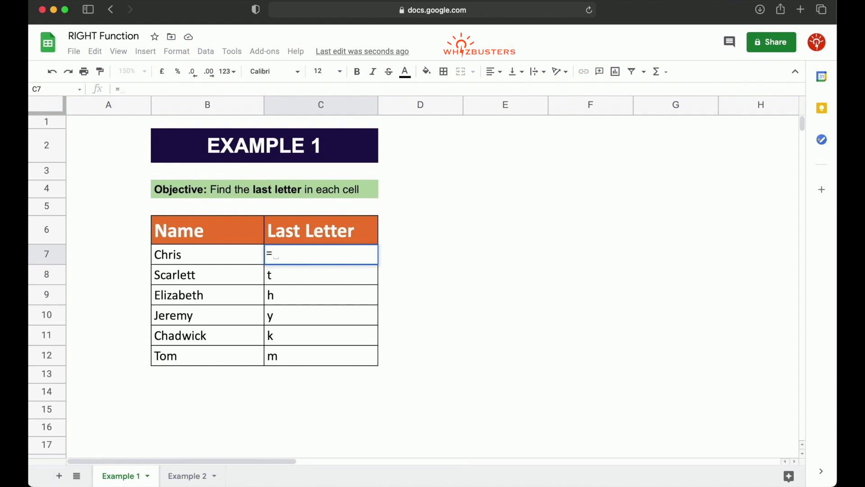
{"action": "type", "text": "rig"}
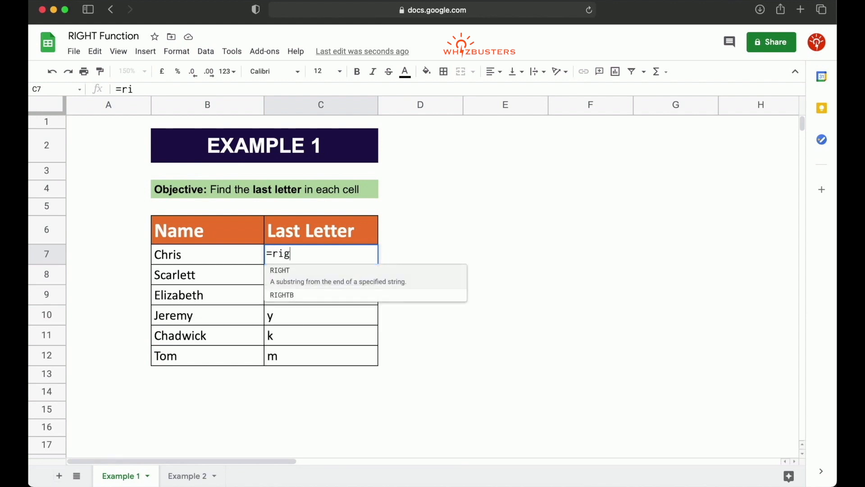
{"action": "type", "text": "ht("}
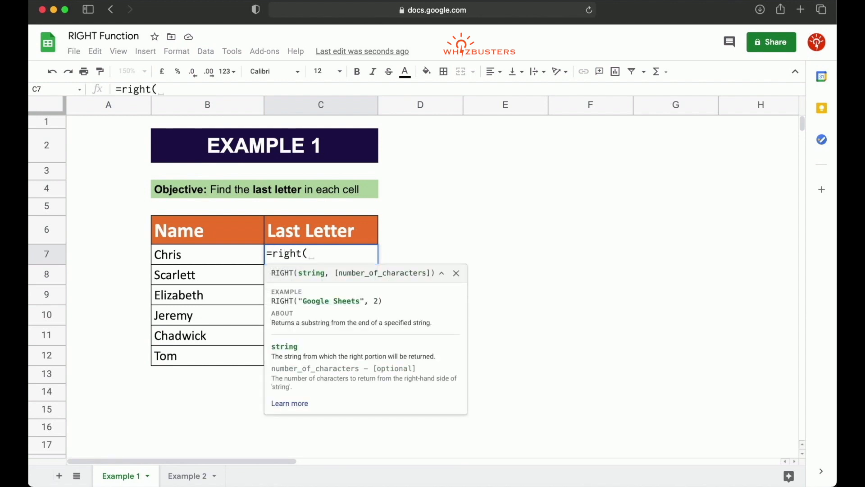
{"action": "left_click", "coordinate": [178, 260]}
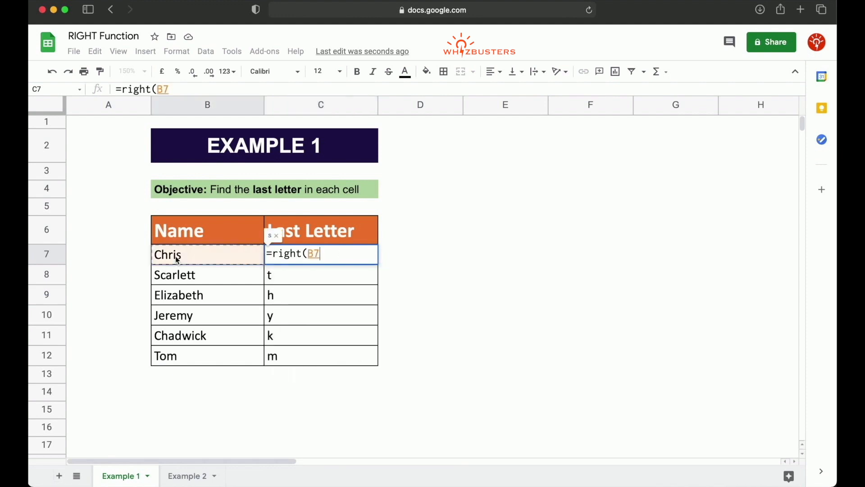
{"action": "type", "text": ","}
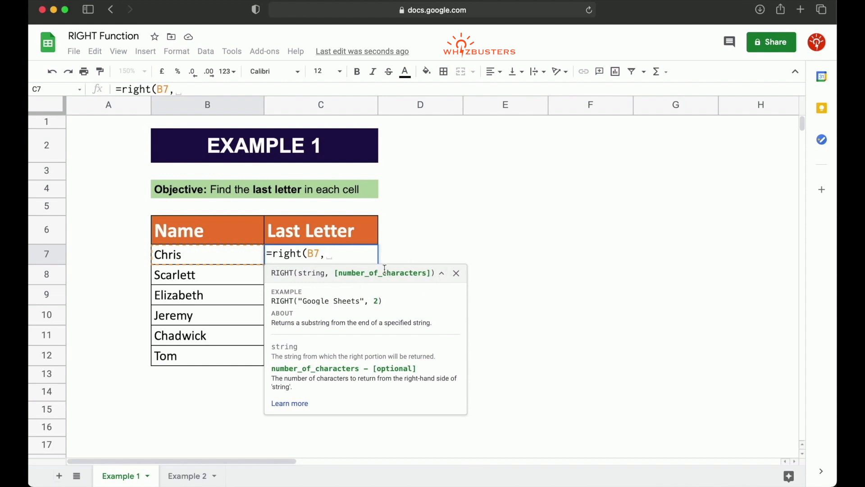
{"action": "key", "text": "BackSpace"}
{"action": "key", "text": "BackSpace"}
{"action": "type", "text": ")"}
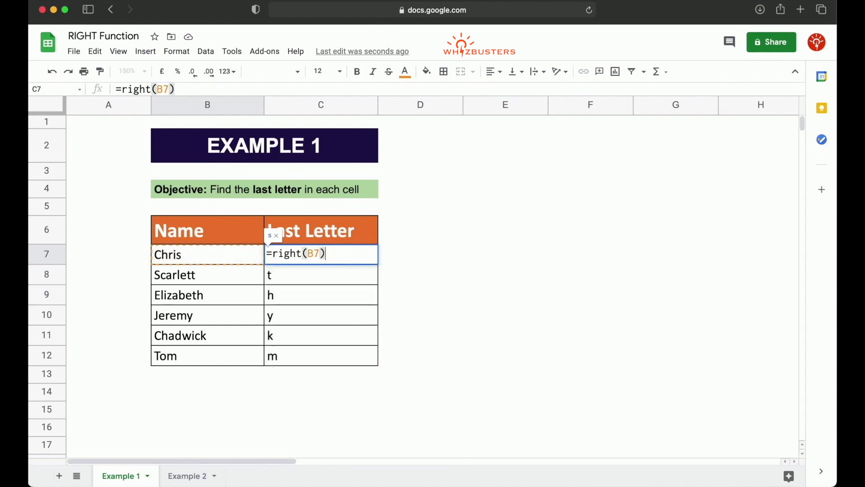
{"action": "key", "text": "Return"}
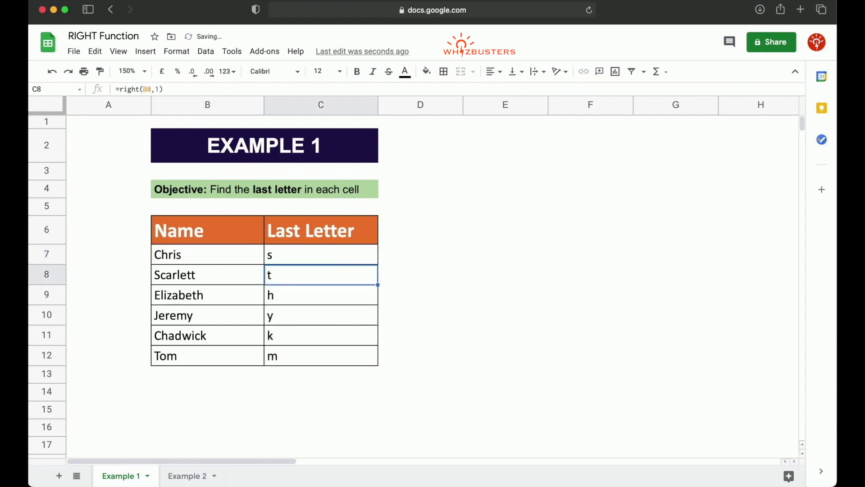
Step: Copy the C7 formula without the second argument down through C12 and check the row 8 formula and name
{"action": "left_click", "coordinate": [372, 260]}
{"action": "left_click_drag", "start_coordinate": [378, 265], "coordinate": [374, 357]}
{"action": "left_click", "coordinate": [311, 285]}
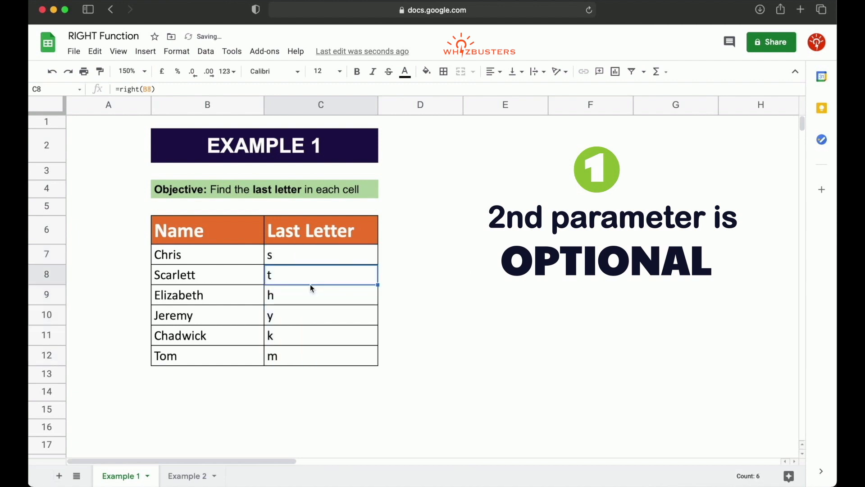
{"action": "left_click", "coordinate": [206, 280]}
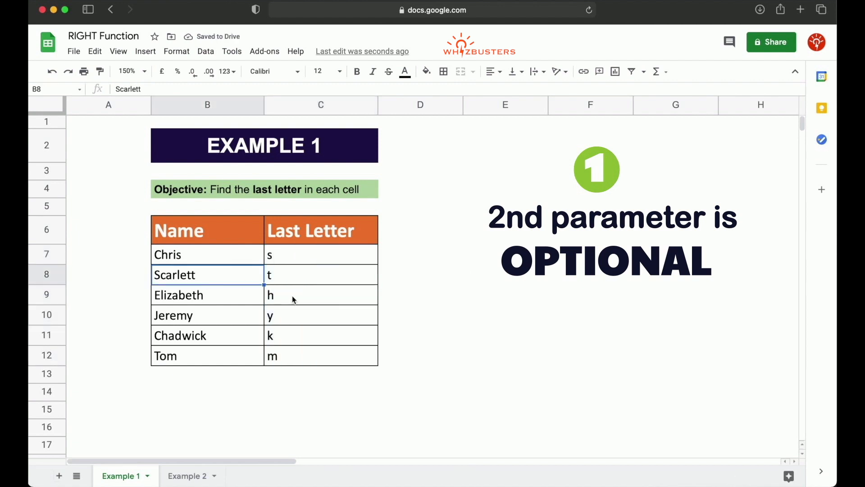
Step: Check the last-letter formulas in C9 and C10 against the names in column B
{"action": "left_click", "coordinate": [293, 297]}
{"action": "left_click", "coordinate": [206, 302]}
{"action": "left_click", "coordinate": [281, 321]}
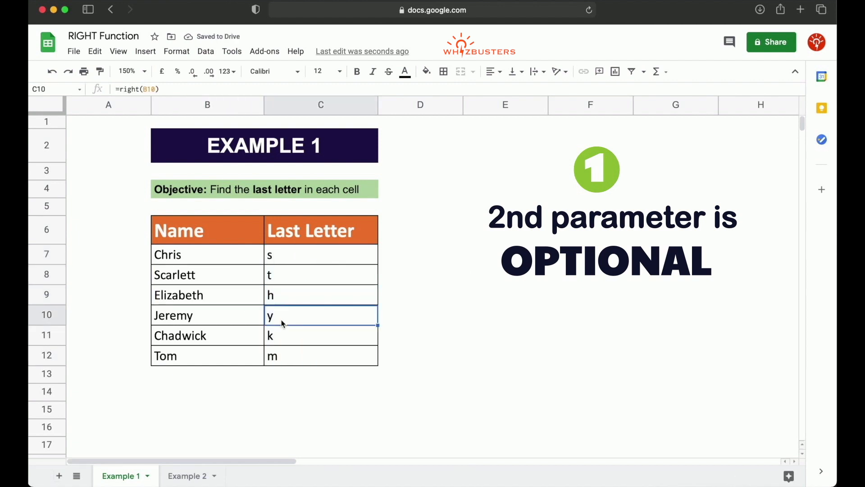
{"action": "left_click", "coordinate": [178, 315]}
{"action": "left_click", "coordinate": [301, 297]}
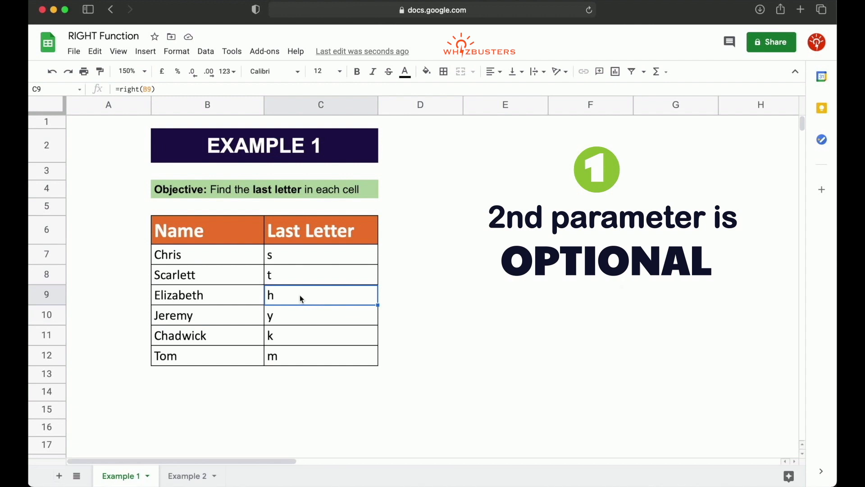
Step: Replace the formula in cell C7 with =right("SODIUM",3), using a text string as the first argument
{"action": "left_click", "coordinate": [345, 261]}
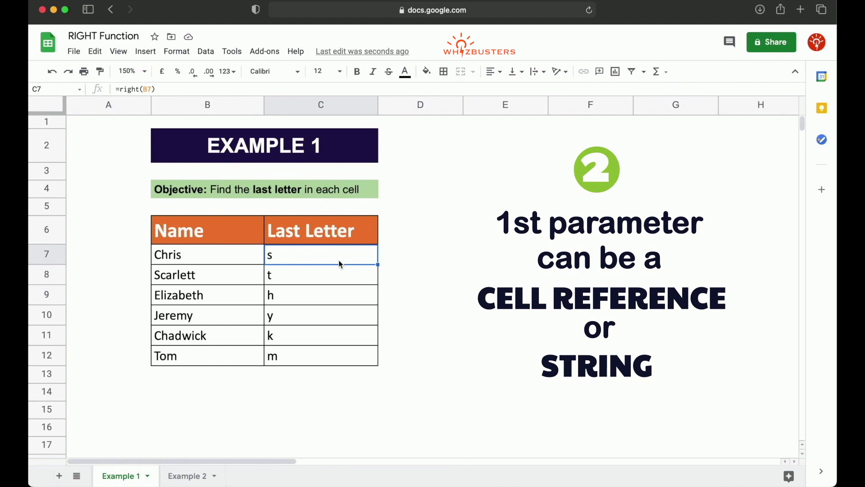
{"action": "type", "text": "="}
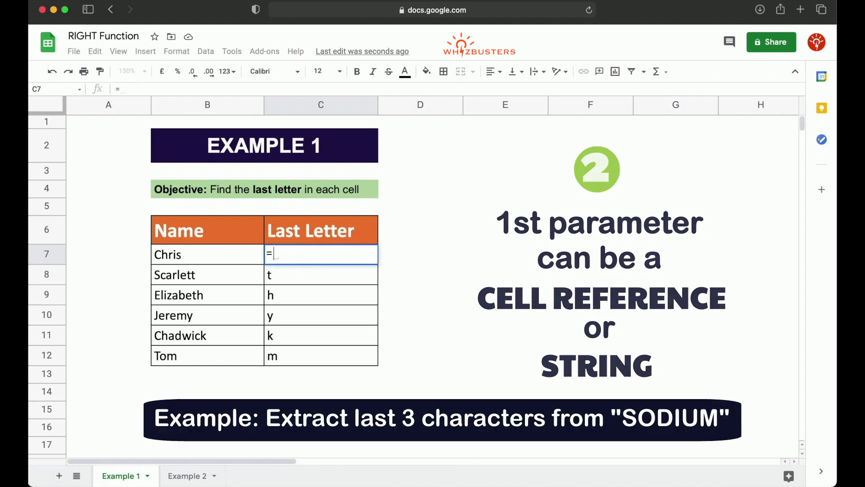
{"action": "type", "text": "right("}
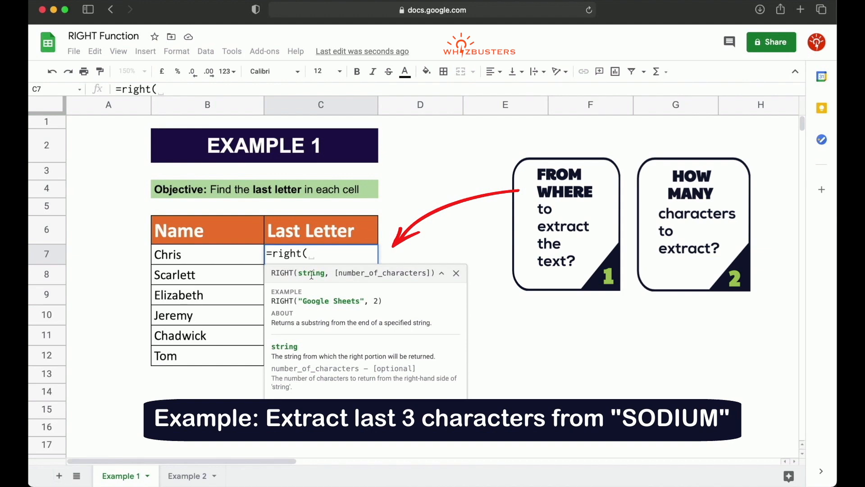
{"action": "type", "text": "\"S"}
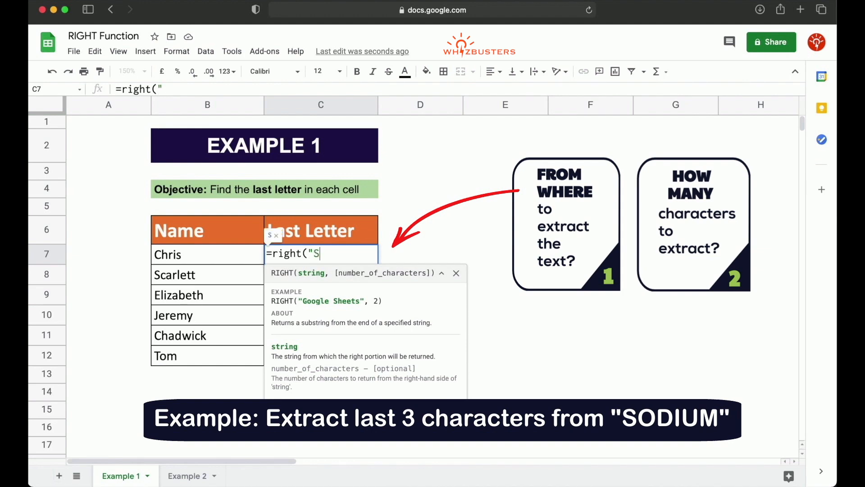
{"action": "type", "text": "ODIUM\", "}
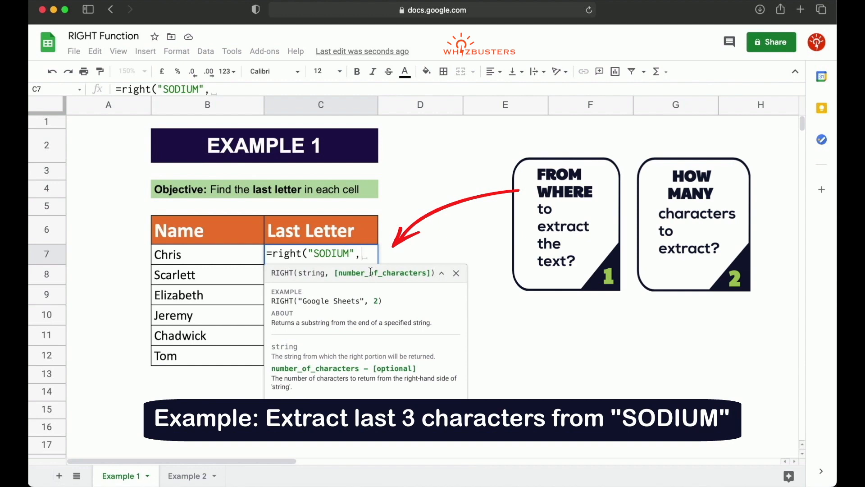
{"action": "type", "text": "3"}
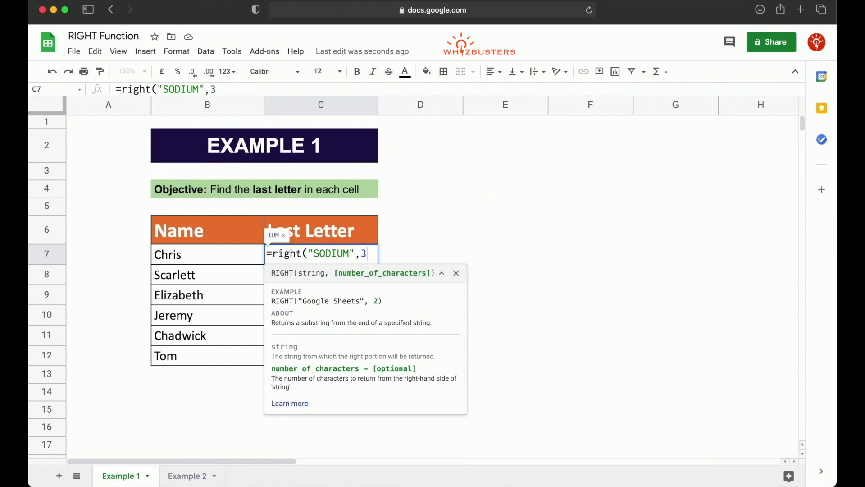
{"action": "type", "text": ")"}
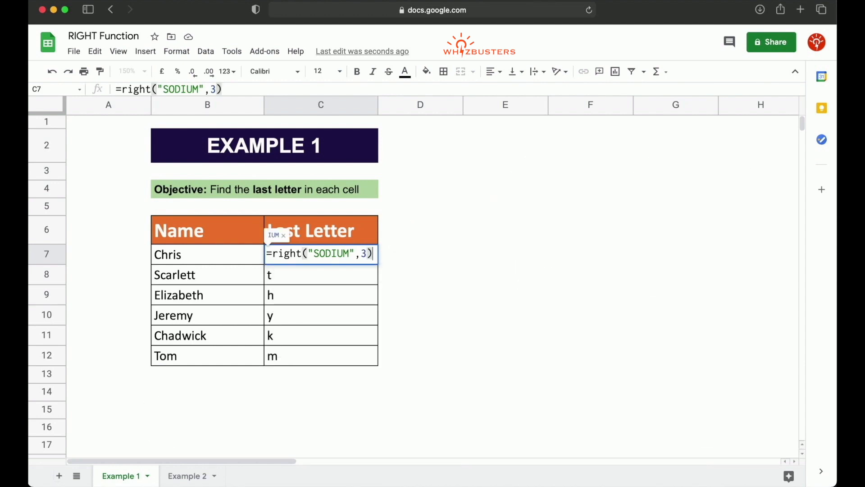
{"action": "key", "text": "Return"}
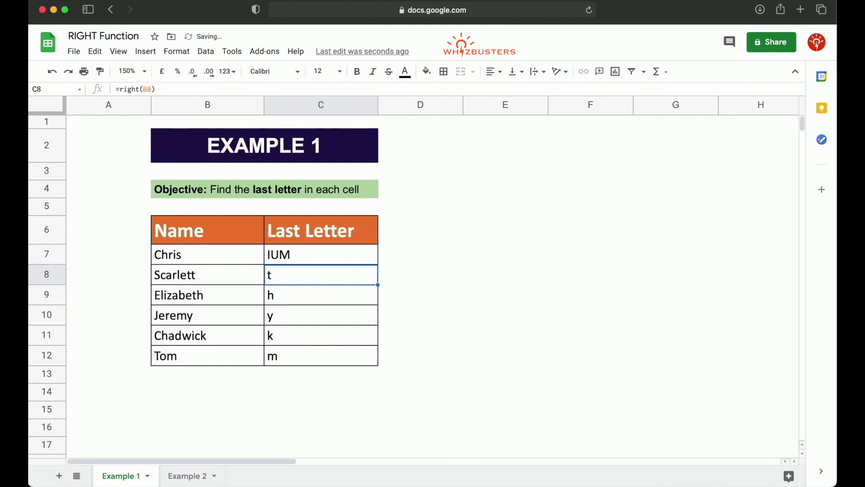
Step: Enter the word SODIUM in cell E7 for comparison with the C7 result
{"action": "left_click", "coordinate": [355, 261]}
{"action": "left_click", "coordinate": [474, 255]}
{"action": "type", "text": "SODIUM"}
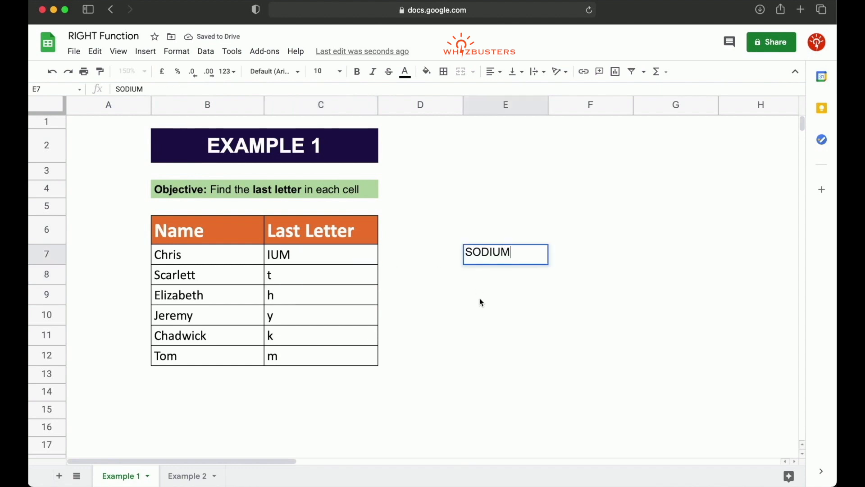
{"action": "key", "text": "Return"}
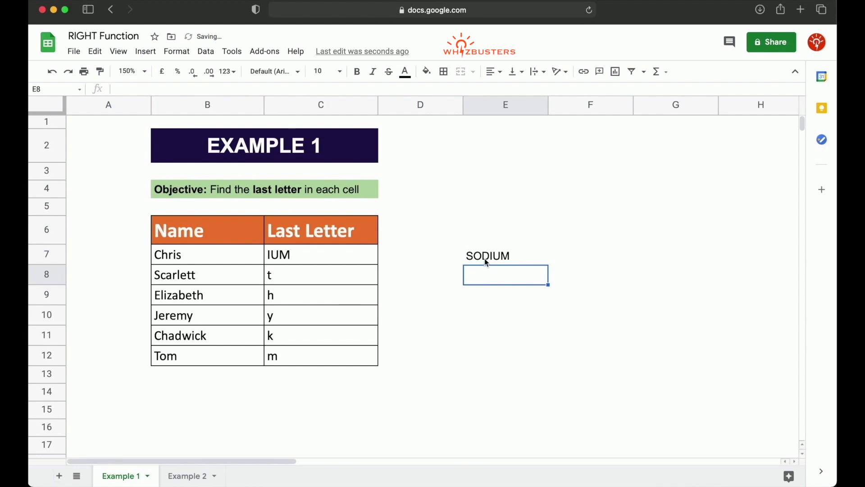
Step: Fill the C7 formula with the "SODIUM" string down through C12 and deselect the range
{"action": "left_click", "coordinate": [296, 255]}
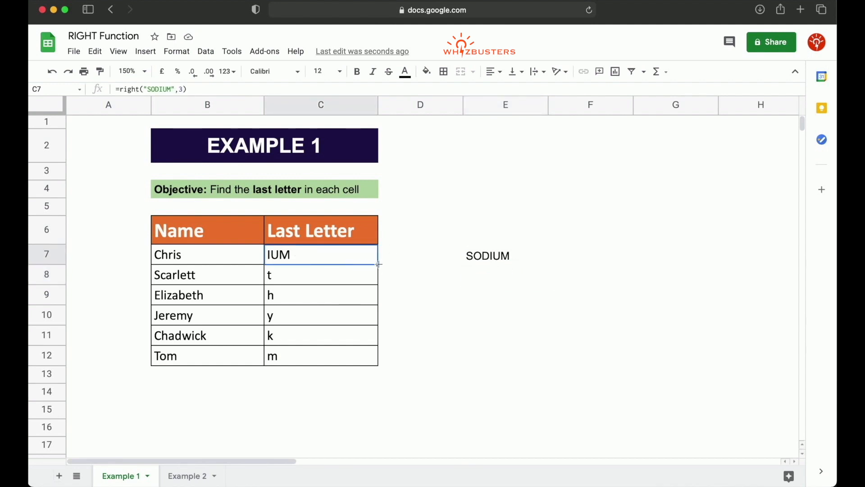
{"action": "left_click_drag", "start_coordinate": [377, 264], "coordinate": [376, 363]}
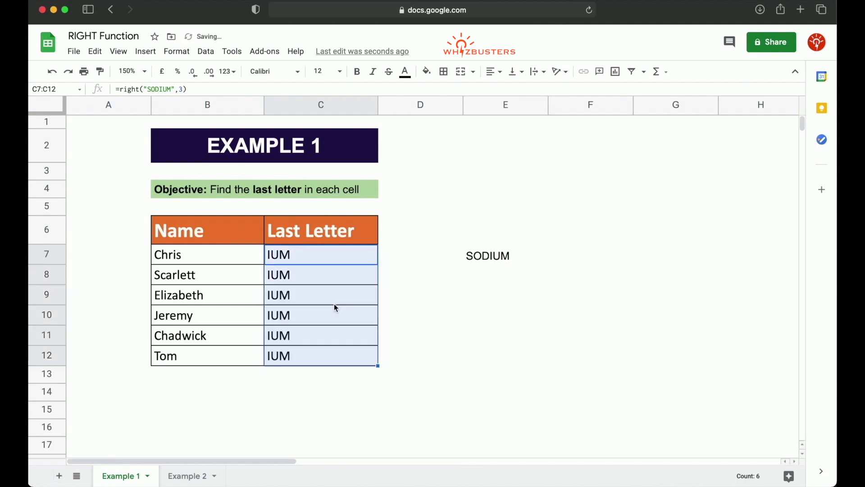
{"action": "left_click", "coordinate": [424, 353]}
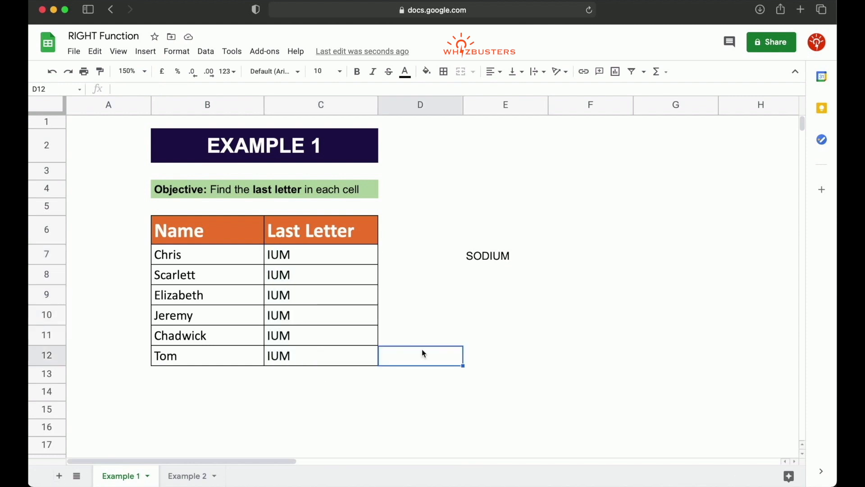